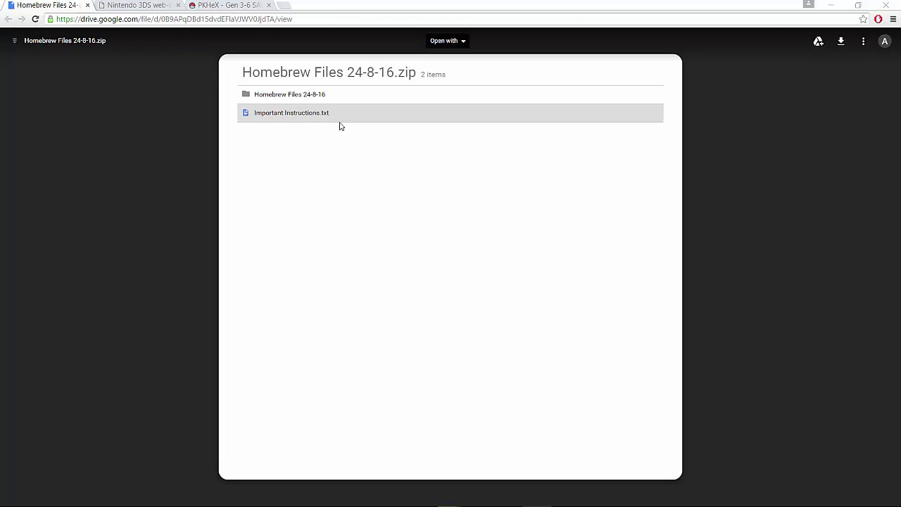
Download the Homebrew Files zip from Drive and the PKHeX (08-22-16) zip from the forum thread
{"action": "left_click", "coordinate": [839, 42]}
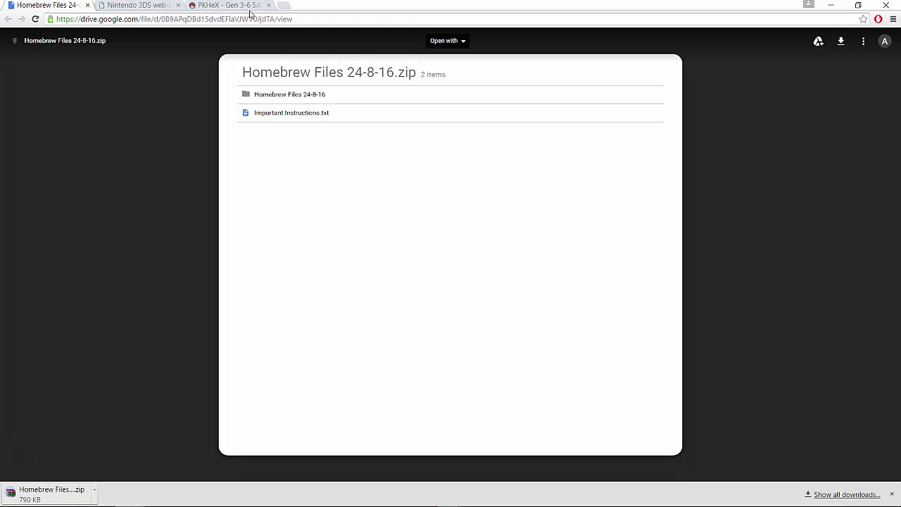
{"action": "left_click", "coordinate": [233, 8]}
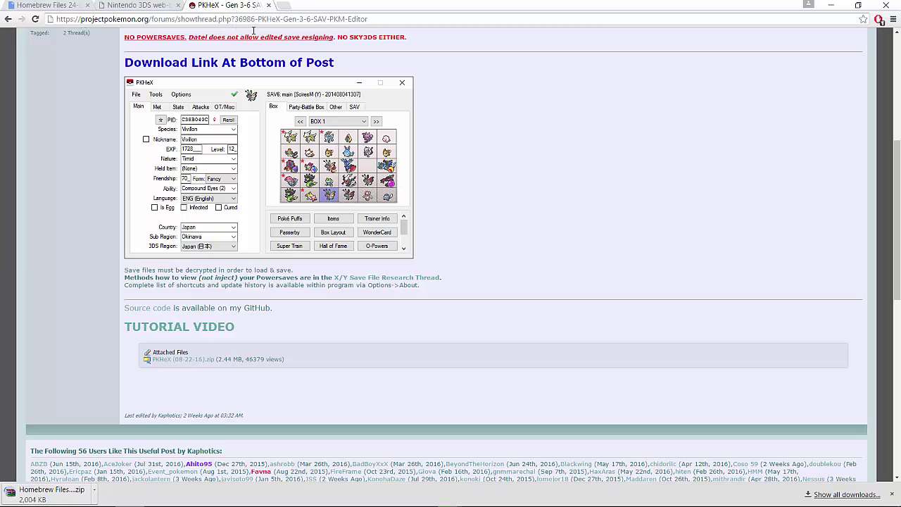
{"action": "scroll", "coordinate": [500, 242], "scroll_direction": "up", "scroll_amount": 4}
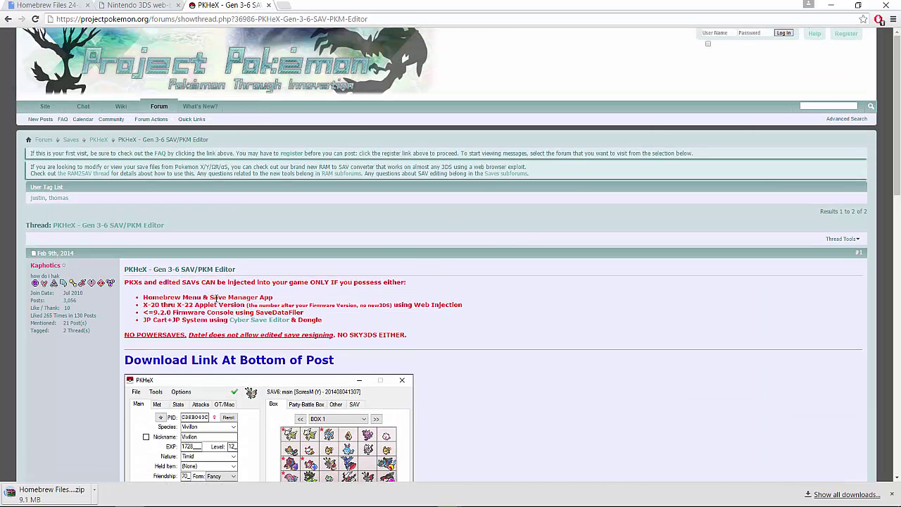
{"action": "scroll", "coordinate": [415, 364], "scroll_direction": "down", "scroll_amount": 2}
{"action": "scroll", "coordinate": [415, 365], "scroll_direction": "down", "scroll_amount": 3}
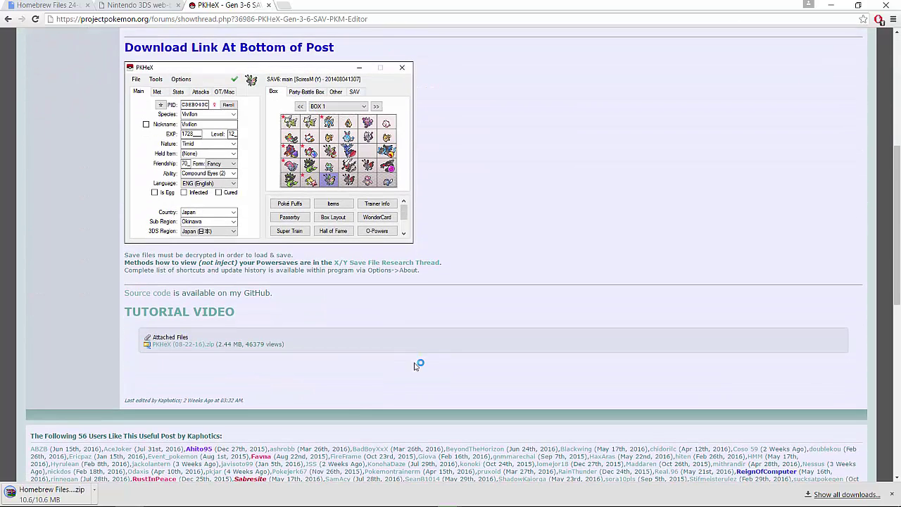
{"action": "left_click", "coordinate": [202, 348]}
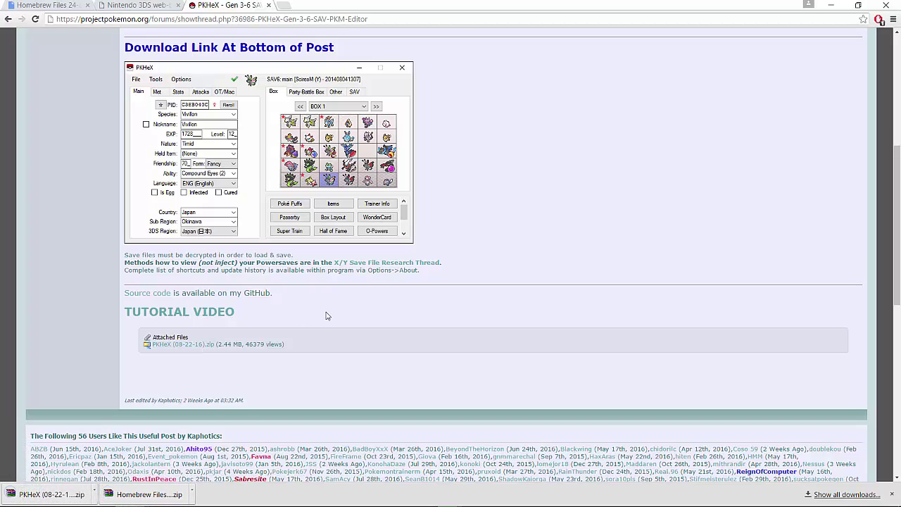
{"action": "left_click", "coordinate": [38, 6]}
Extract the 3ds folder and boot.3dsx from Homebrew Files 24-8-16 to the Desktop, then close WinRAR
{"action": "left_click", "coordinate": [166, 489]}
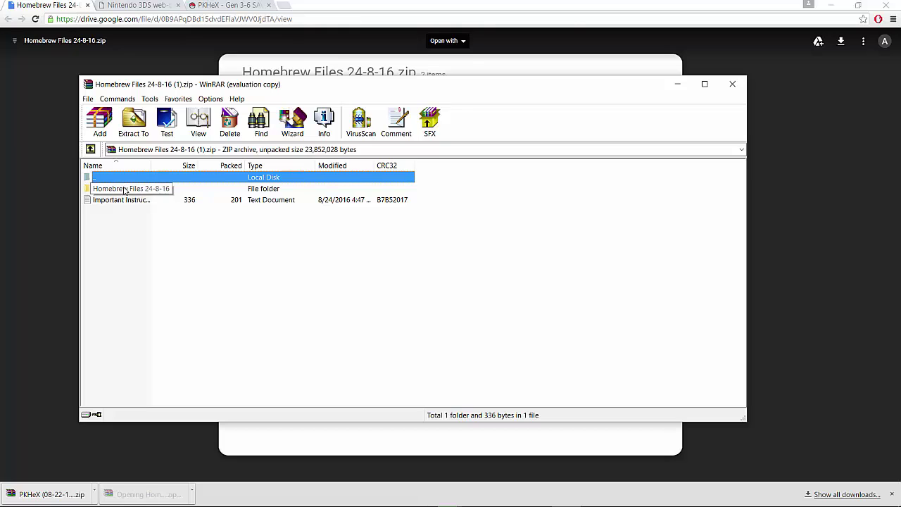
{"action": "double_click", "coordinate": [123, 192]}
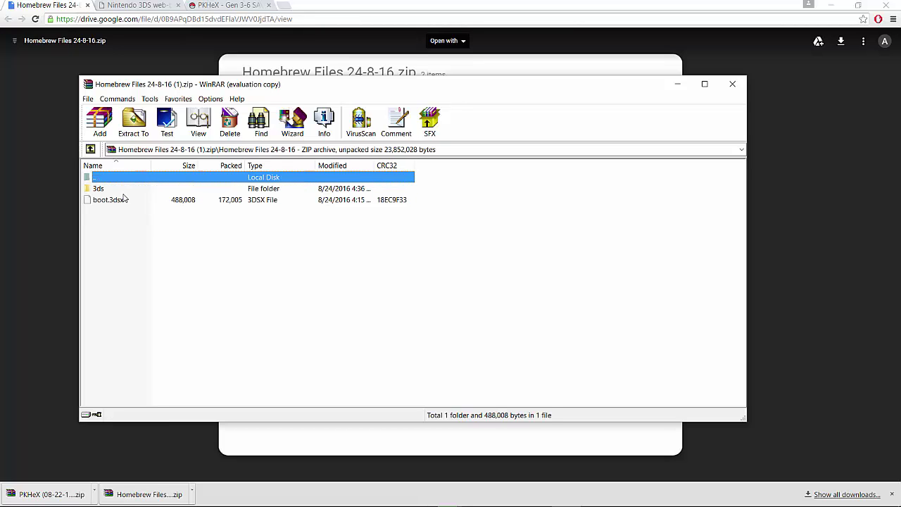
{"action": "left_click", "coordinate": [134, 134]}
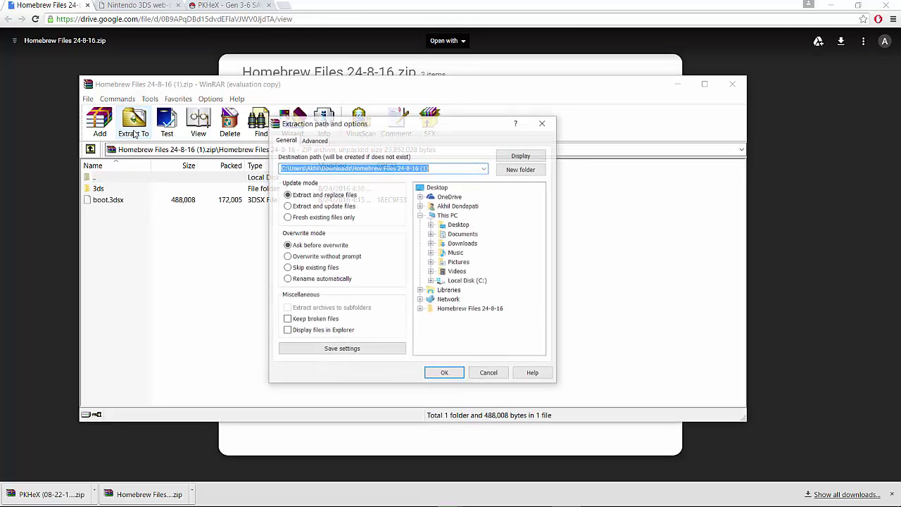
{"action": "left_click", "coordinate": [459, 224]}
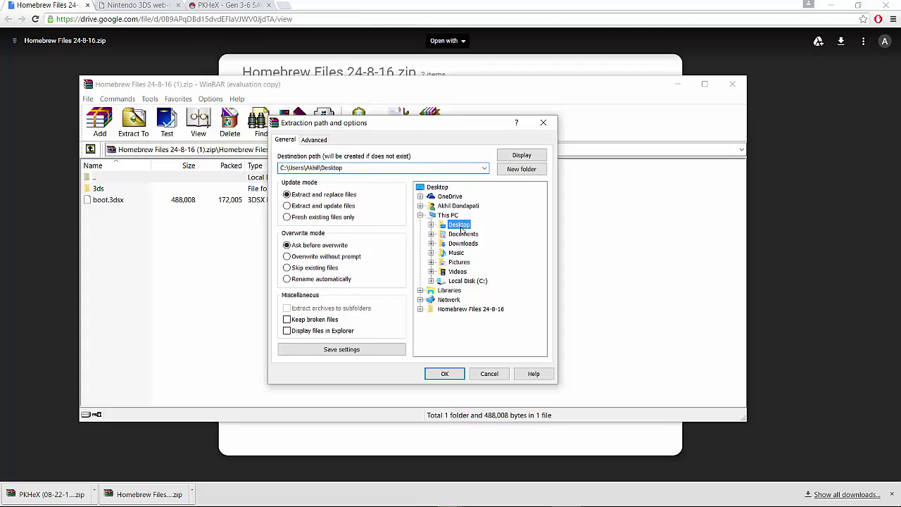
{"action": "left_click", "coordinate": [444, 372]}
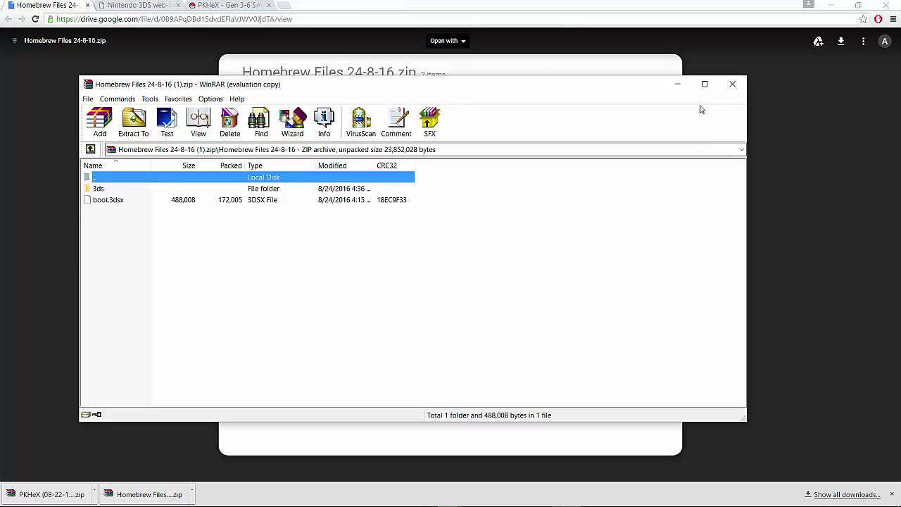
{"action": "left_click", "coordinate": [732, 83]}
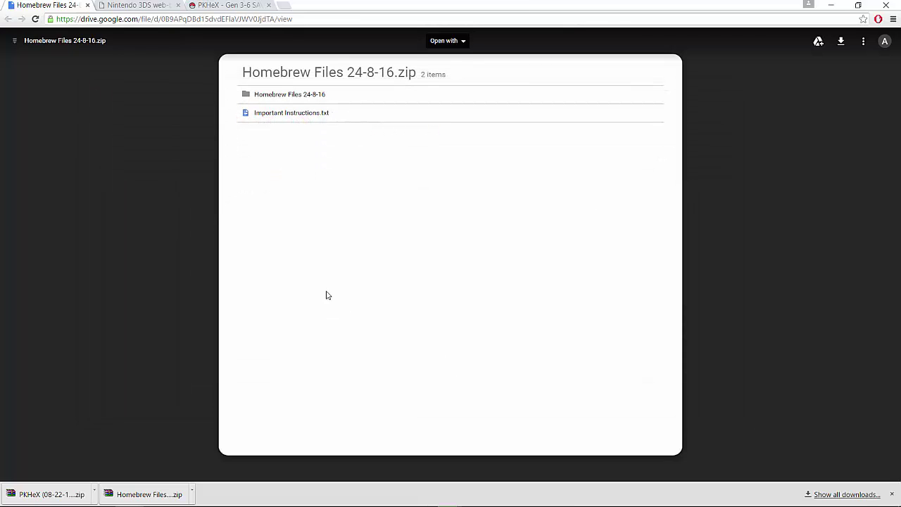
{"action": "left_click", "coordinate": [67, 494]}
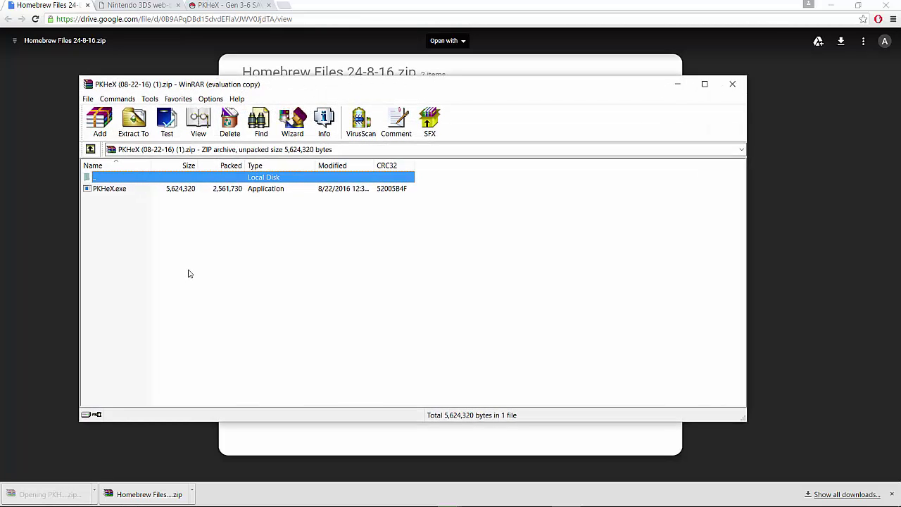
{"action": "left_click", "coordinate": [115, 195]}
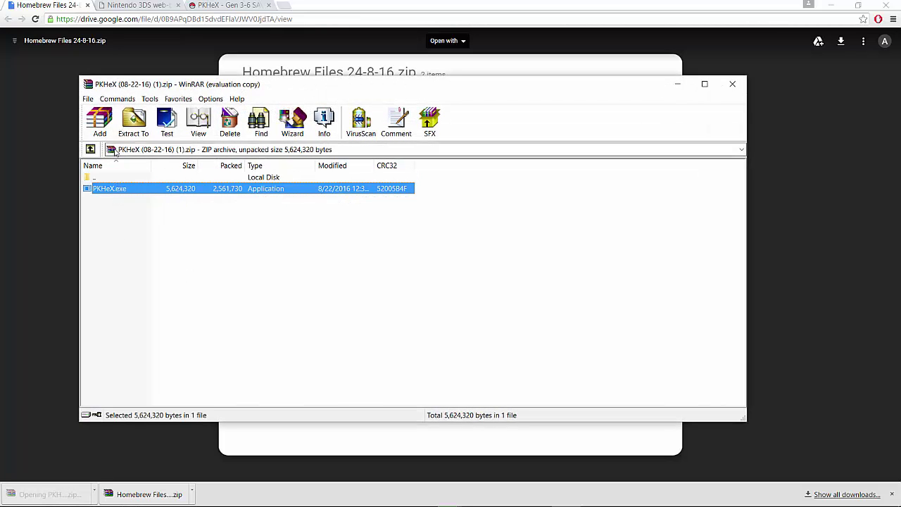
{"action": "left_click", "coordinate": [133, 123]}
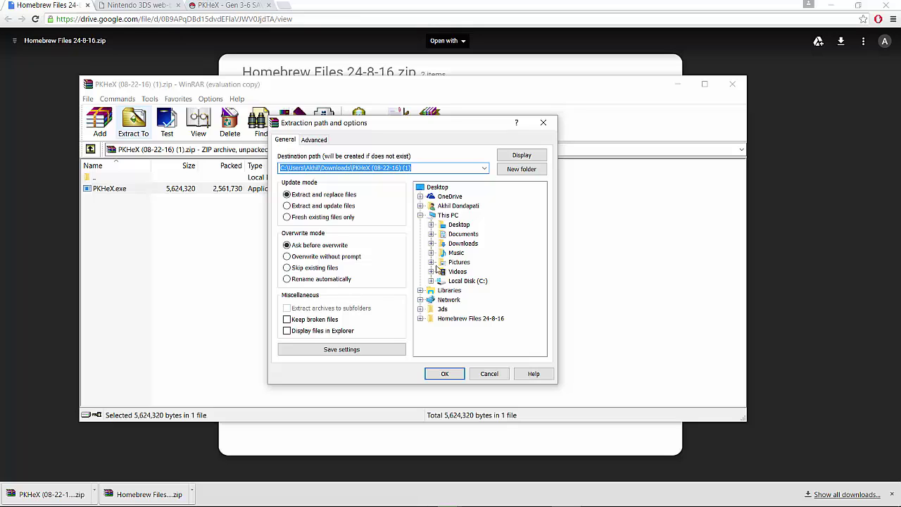
{"action": "left_click", "coordinate": [488, 373]}
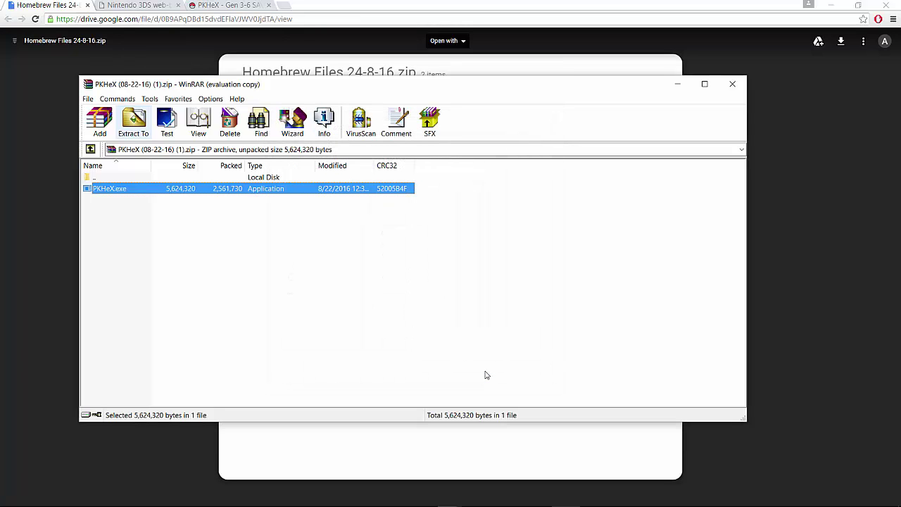
{"action": "left_click", "coordinate": [733, 93]}
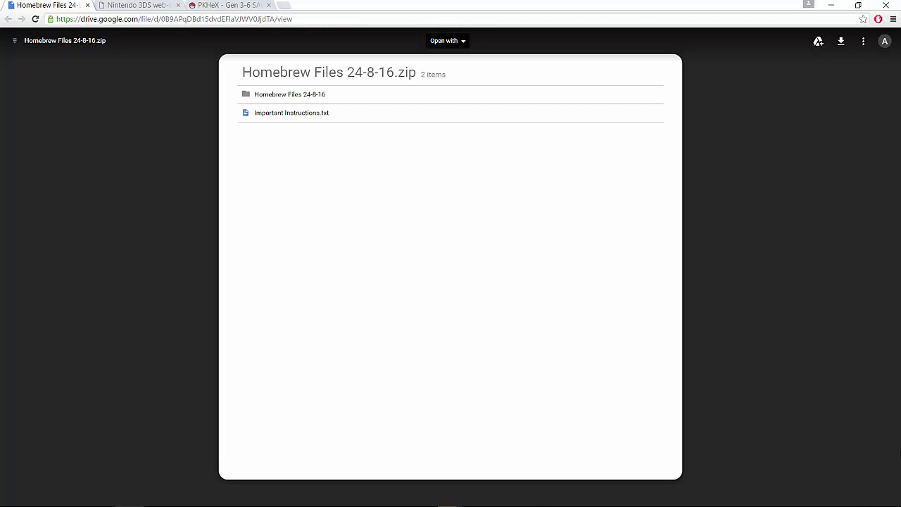
Delete the loose 3ds folder from the desktop and move boot.3dsx into the Homebrew Files 24-8-16 folder
{"action": "mouse_move", "coordinate": [899, 501]}
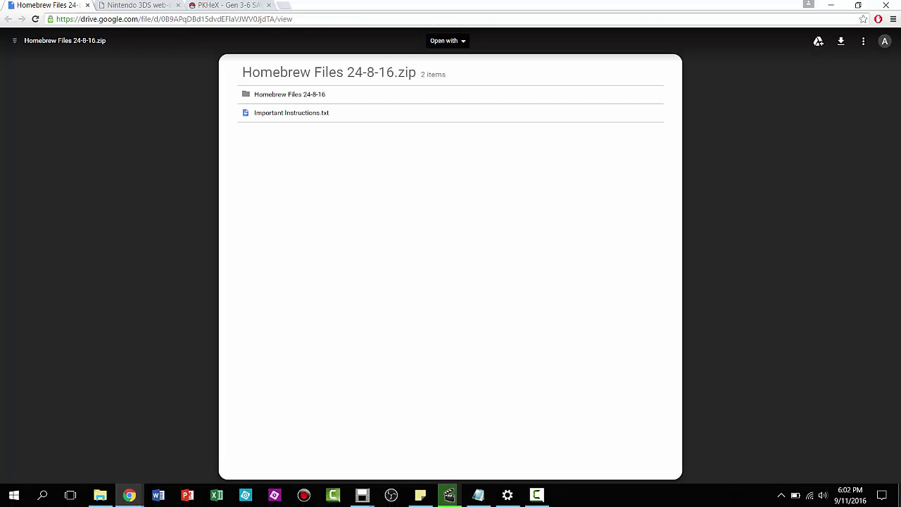
{"action": "left_click", "coordinate": [898, 501]}
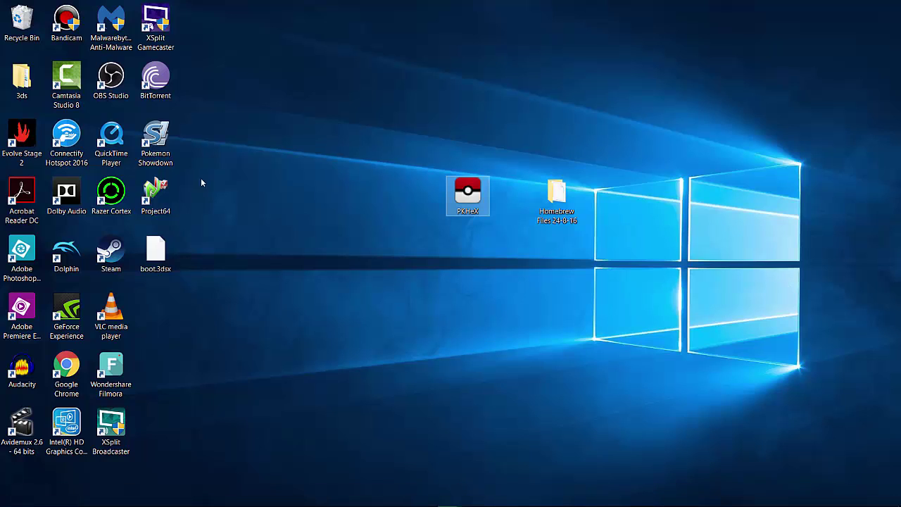
{"action": "left_click", "coordinate": [22, 93]}
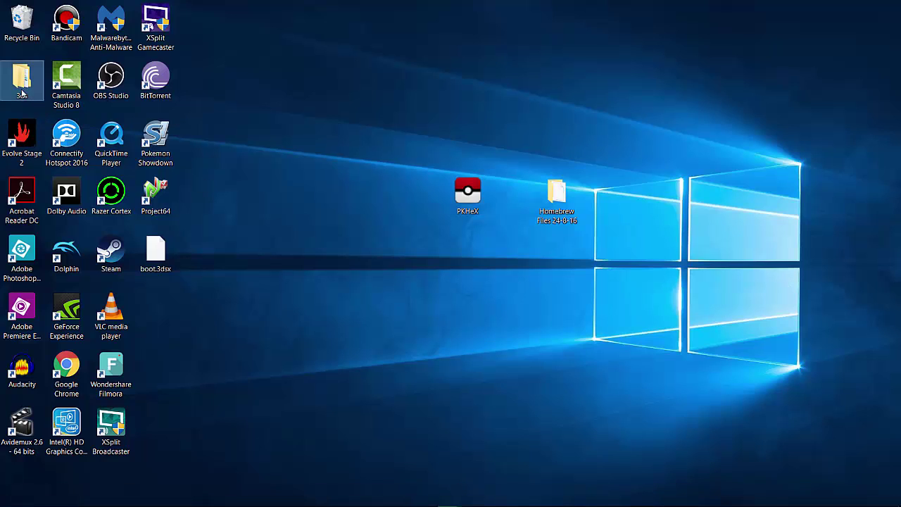
{"action": "key", "text": "Delete"}
{"action": "left_click", "coordinate": [156, 253]}
{"action": "left_click_drag", "start_coordinate": [159, 255], "coordinate": [570, 201]}
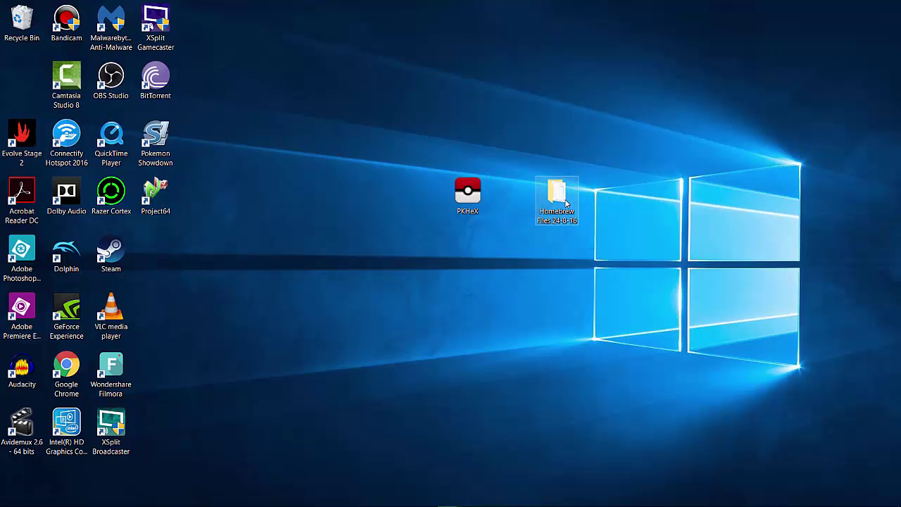
Open the Homebrew Files 24-8-16 desktop folder and move its window to the lower left
{"action": "double_click", "coordinate": [570, 202]}
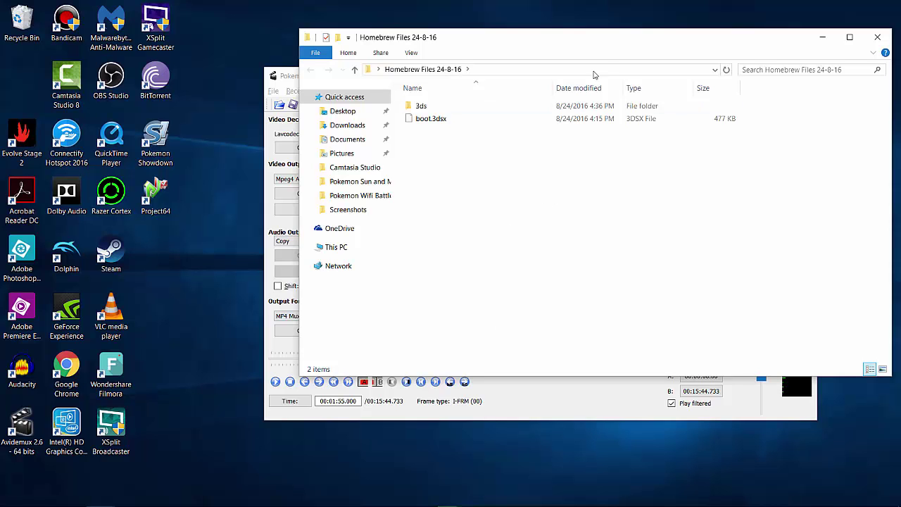
{"action": "left_click_drag", "start_coordinate": [641, 40], "coordinate": [602, 83]}
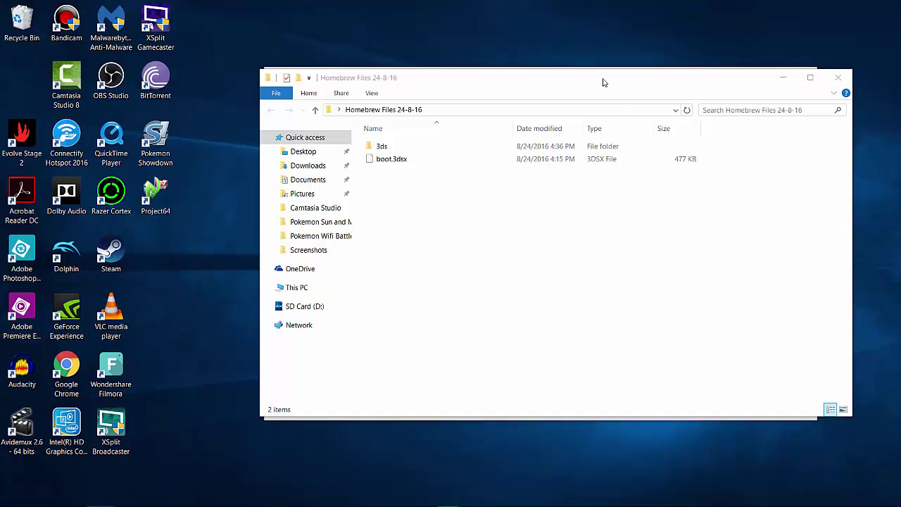
Copy the 3ds folder and boot.3dsx from the Homebrew Files 24-8-16 window
{"action": "left_click_drag", "start_coordinate": [596, 95], "coordinate": [546, 124]}
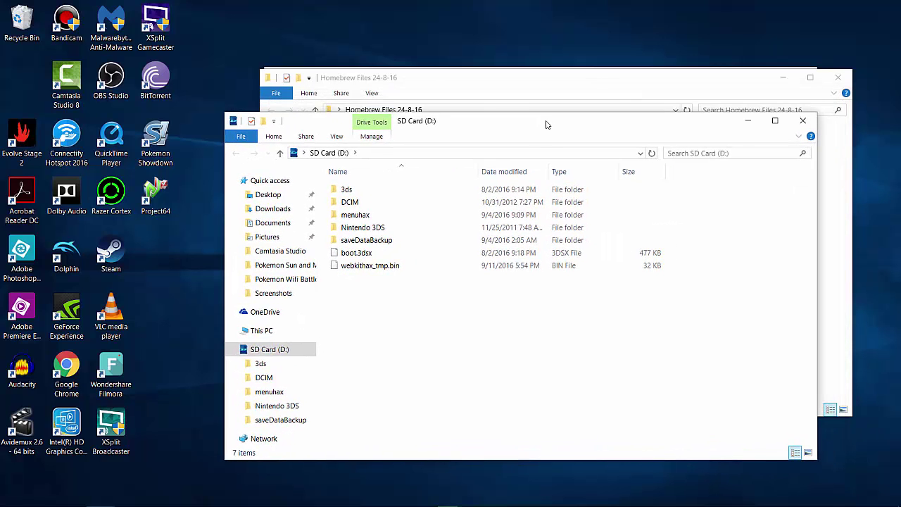
{"action": "left_click", "coordinate": [369, 191]}
{"action": "left_click", "coordinate": [366, 253]}
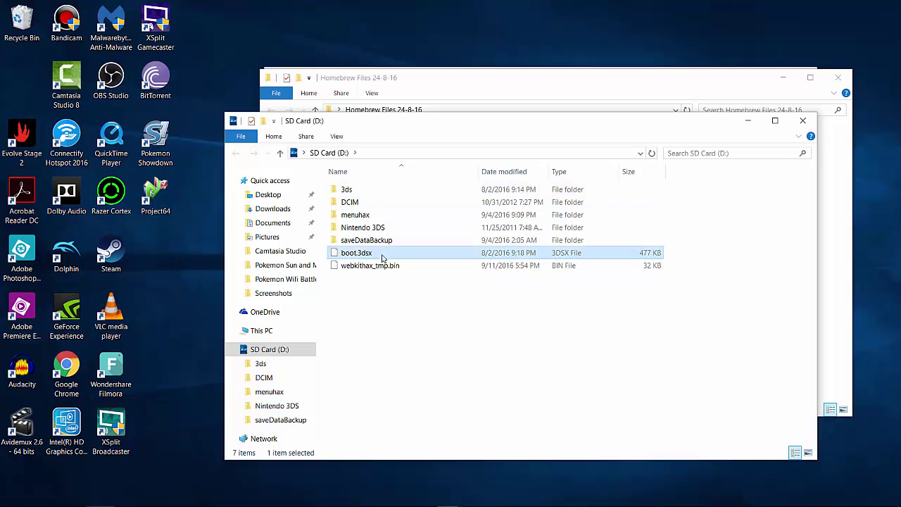
{"action": "left_click", "coordinate": [463, 86]}
{"action": "left_click_drag", "start_coordinate": [398, 231], "coordinate": [405, 148]}
{"action": "left_click", "coordinate": [421, 218]}
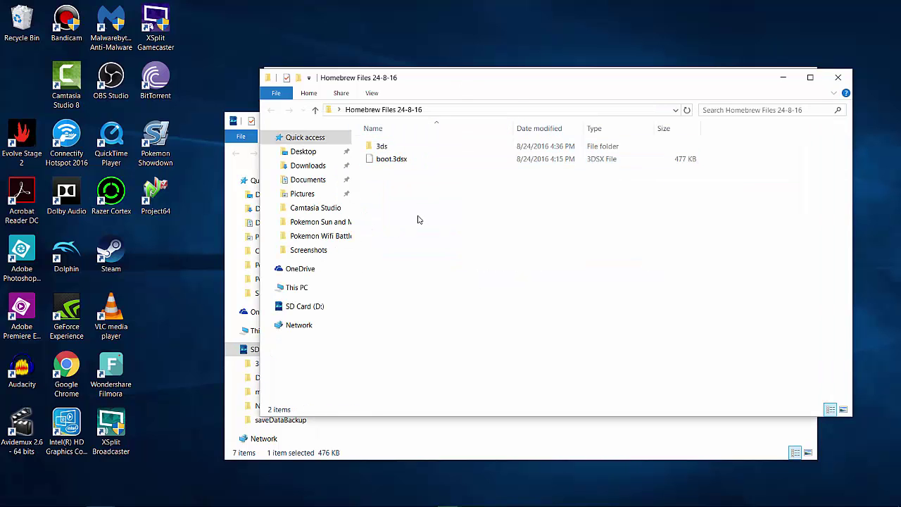
{"action": "left_click_drag", "start_coordinate": [387, 197], "coordinate": [396, 152]}
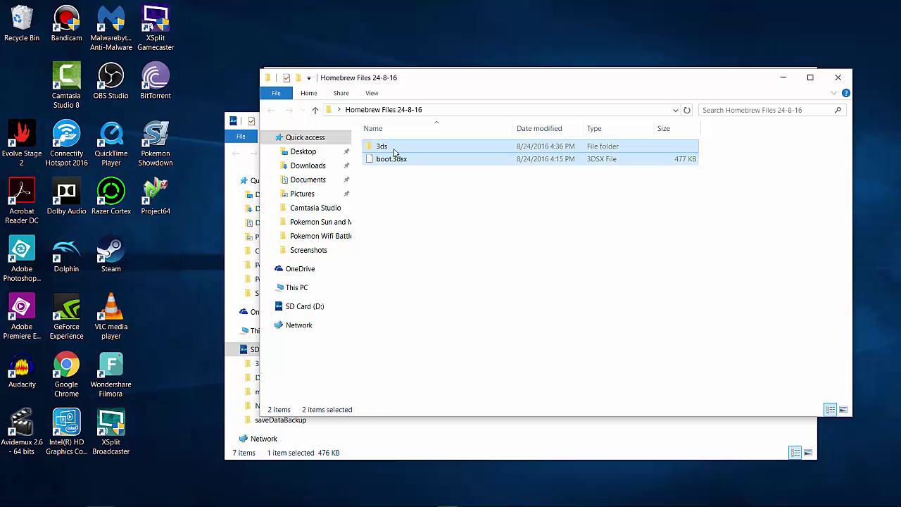
{"action": "right_click", "coordinate": [396, 158]}
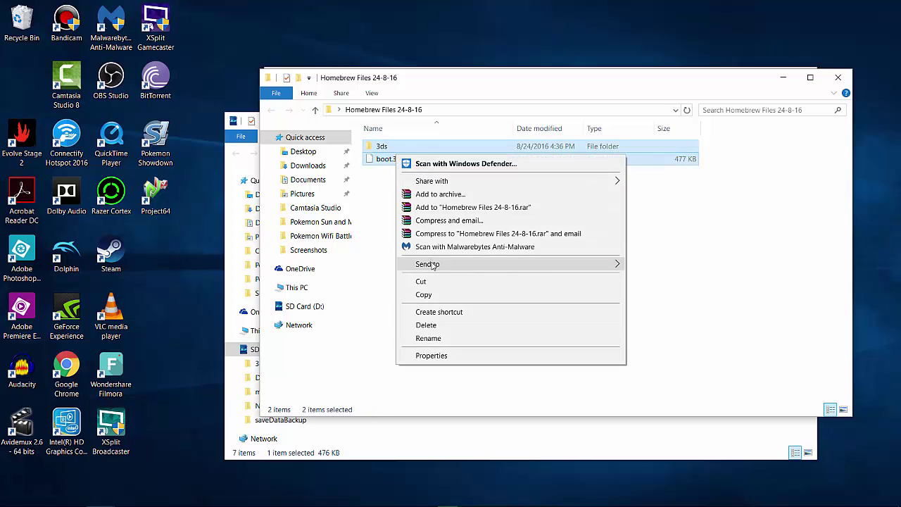
{"action": "left_click", "coordinate": [430, 296]}
Bring the SD Card (D:) window forward and select its DCIM folder
{"action": "left_click", "coordinate": [454, 430]}
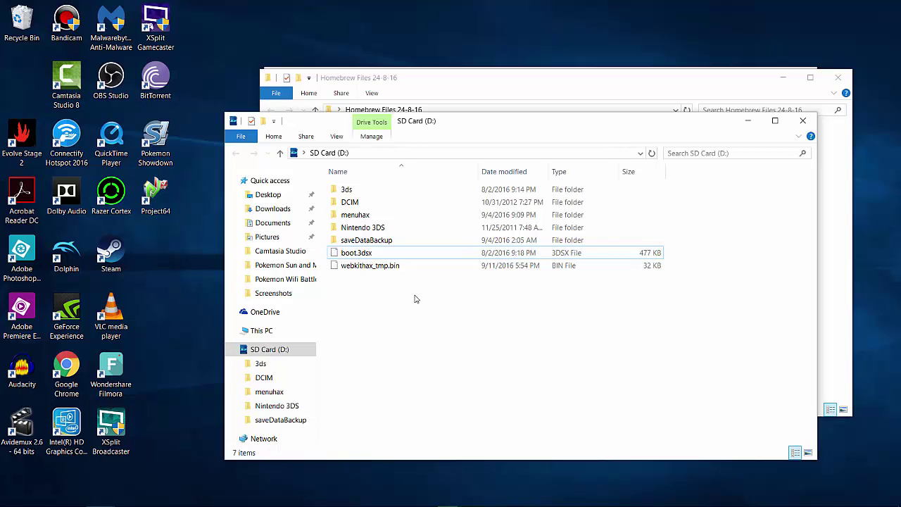
{"action": "left_click", "coordinate": [387, 228]}
{"action": "left_click", "coordinate": [365, 203]}
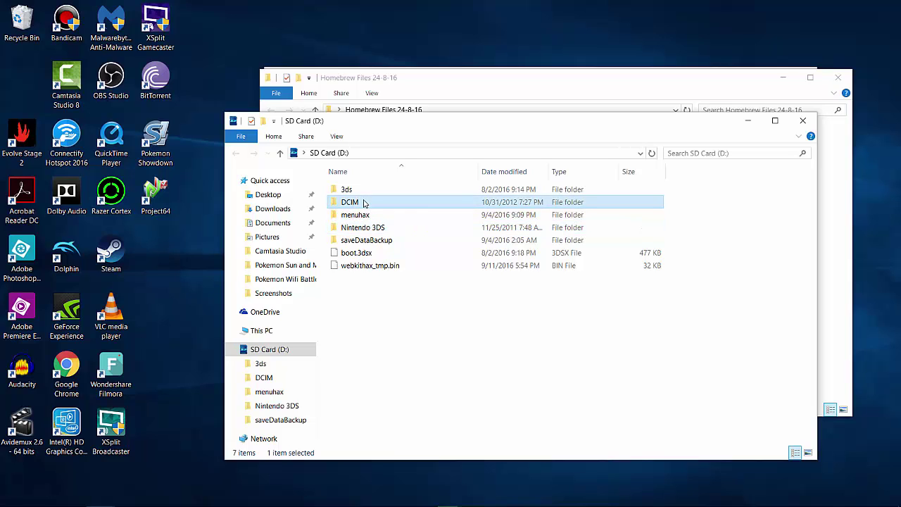
Eject SD Card (D:) through its context menu in the navigation pane
{"action": "left_click", "coordinate": [412, 290]}
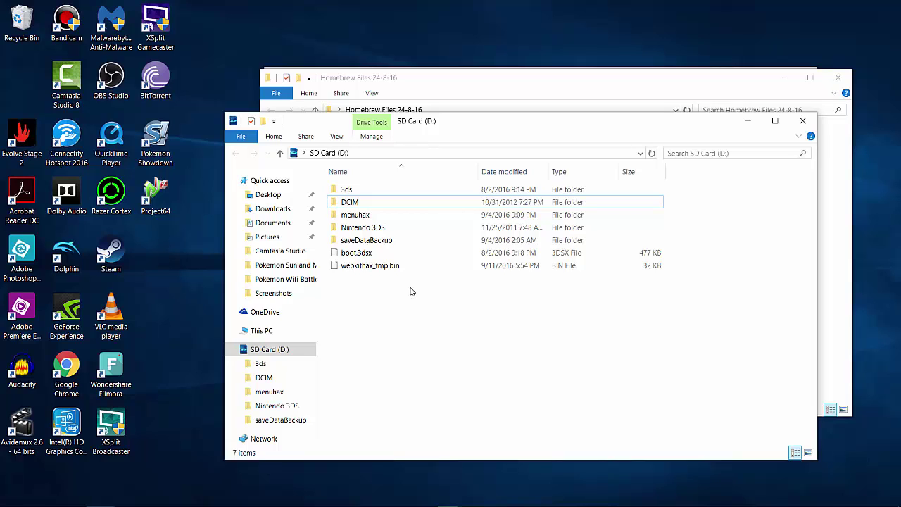
{"action": "right_click", "coordinate": [412, 291]}
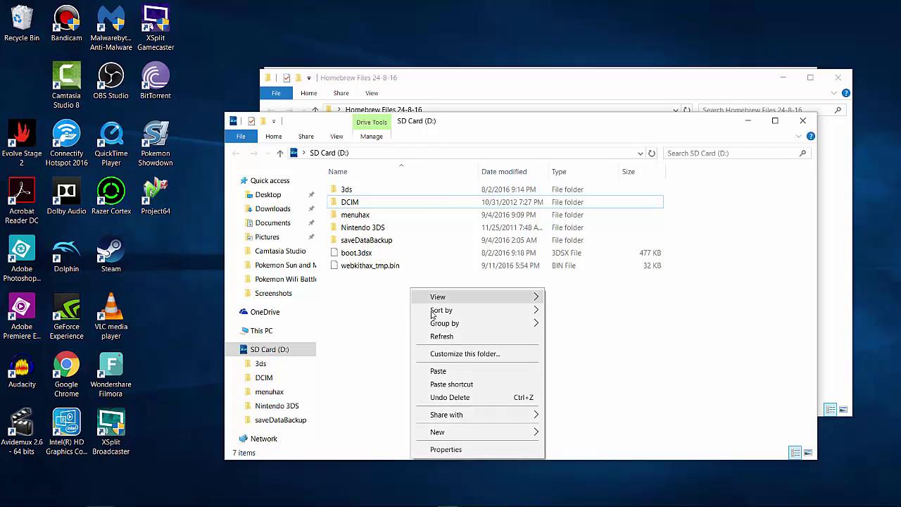
{"action": "left_click", "coordinate": [645, 321]}
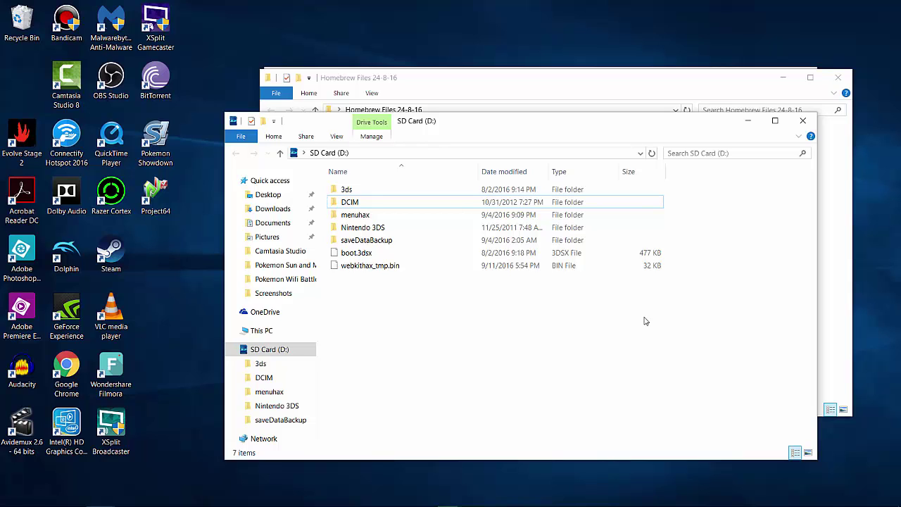
{"action": "right_click", "coordinate": [279, 350]}
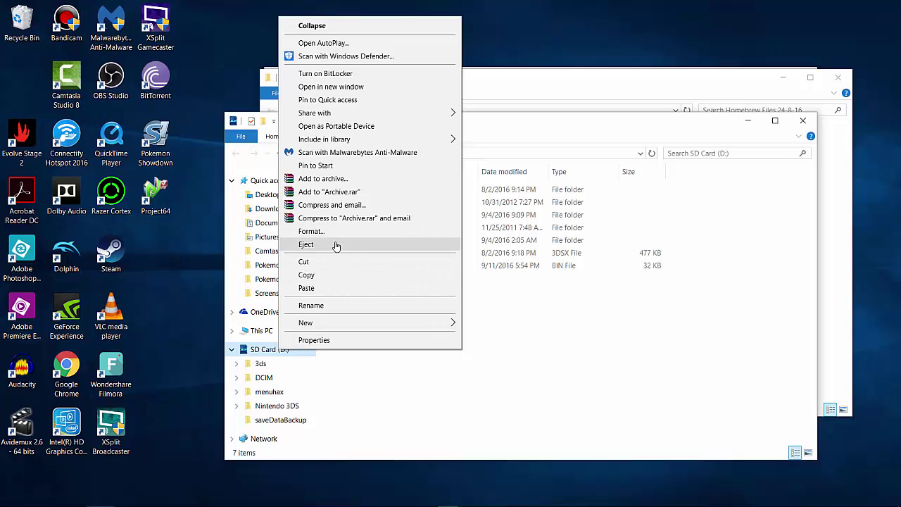
{"action": "left_click", "coordinate": [336, 246]}
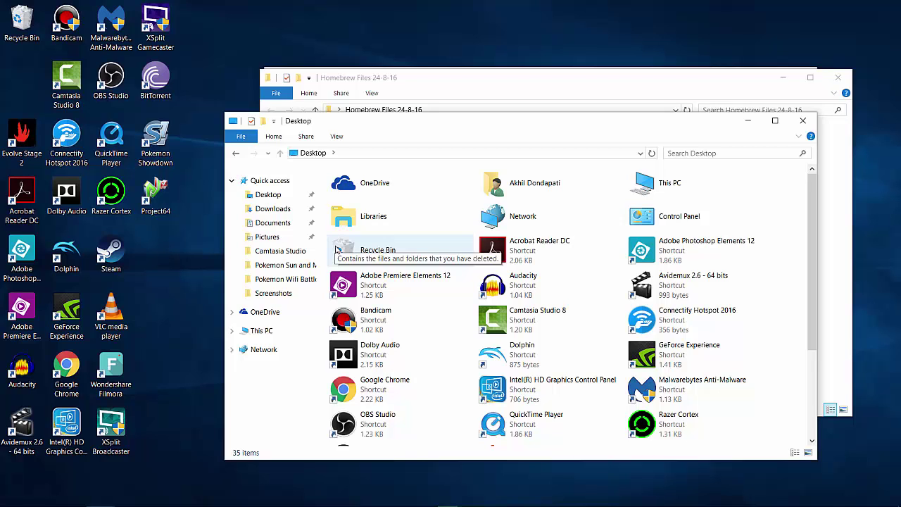
Close both Explorer windows, move the PKHeX icon beside the other desktop icons, and bring up 3DS Capture
{"action": "left_click", "coordinate": [802, 120]}
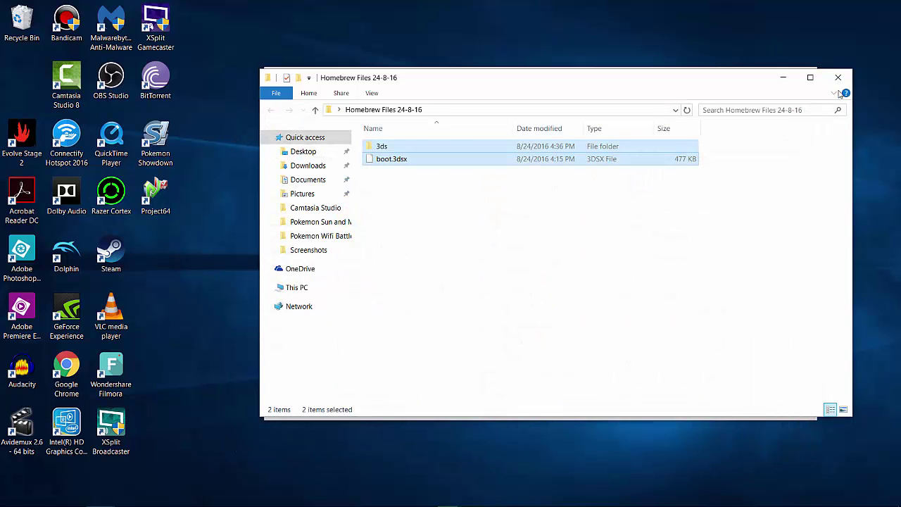
{"action": "left_click", "coordinate": [840, 79]}
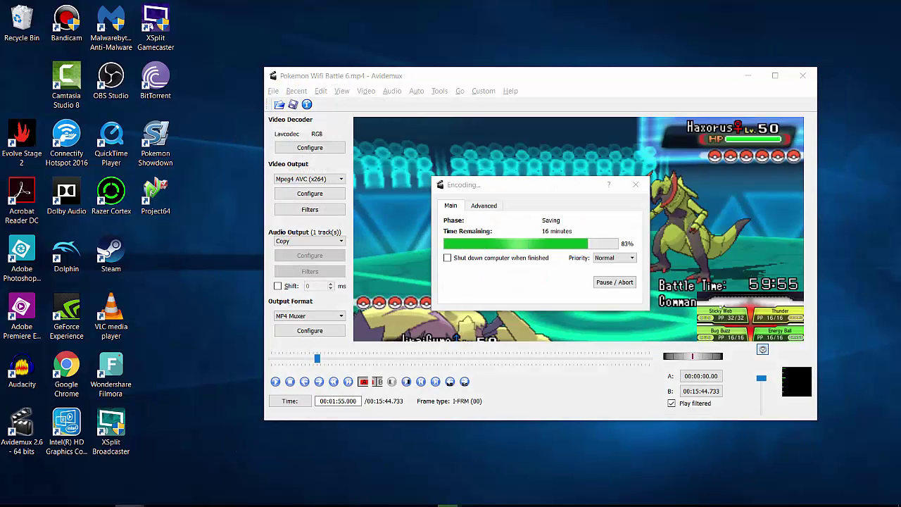
{"action": "key", "text": "super+d"}
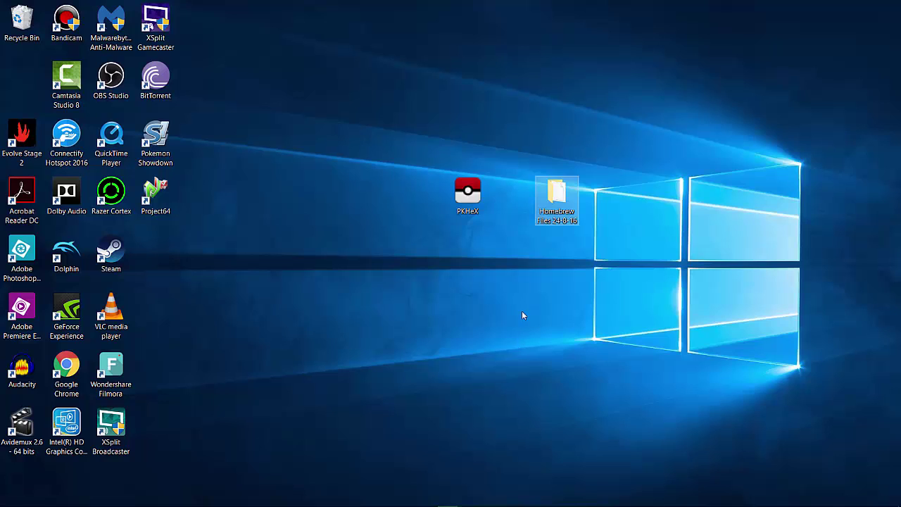
{"action": "left_click_drag", "start_coordinate": [480, 209], "coordinate": [188, 347]}
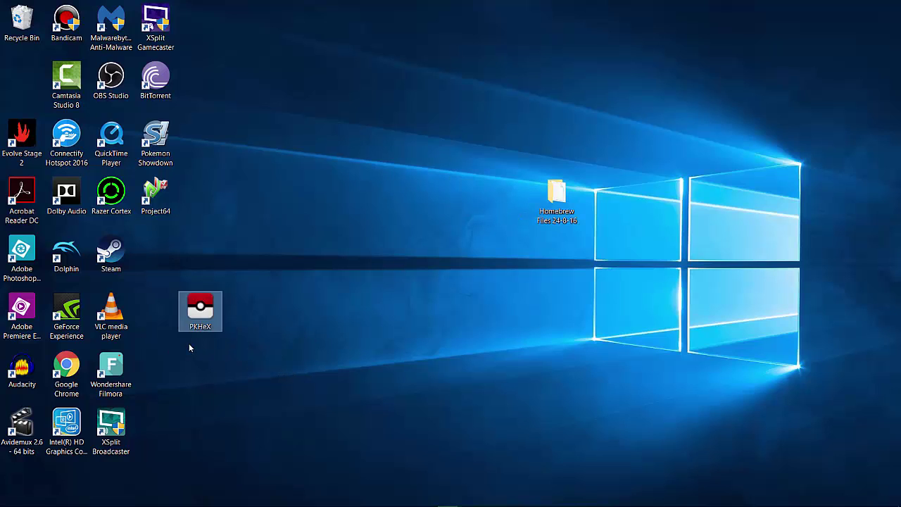
{"action": "left_click", "coordinate": [328, 357]}
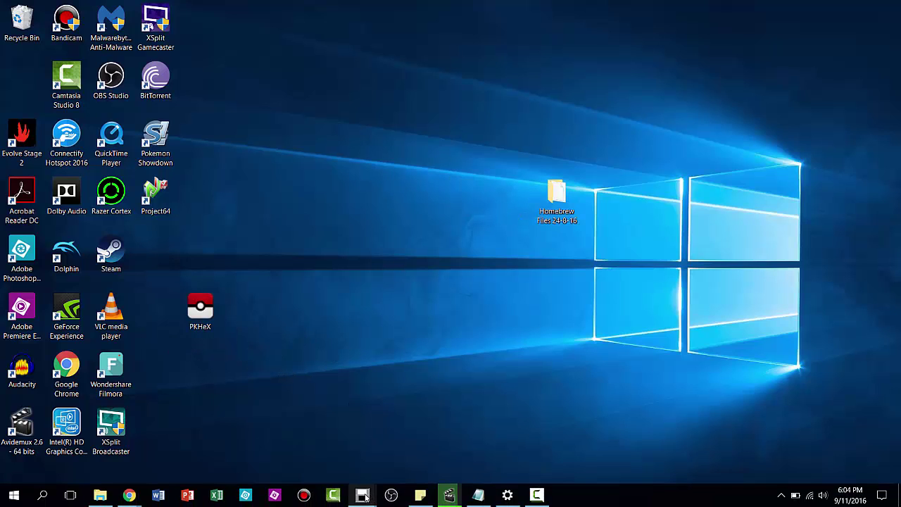
{"action": "mouse_move", "coordinate": [365, 497]}
{"action": "left_click", "coordinate": [285, 444]}
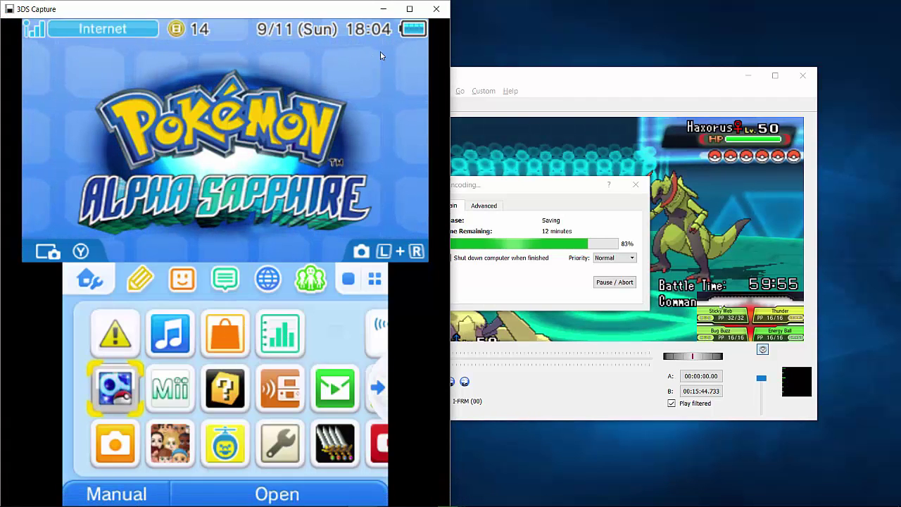
Snap 3DS Capture to the left half and Chrome's 3DS browser exploits page to the right
{"action": "left_click", "coordinate": [402, 10]}
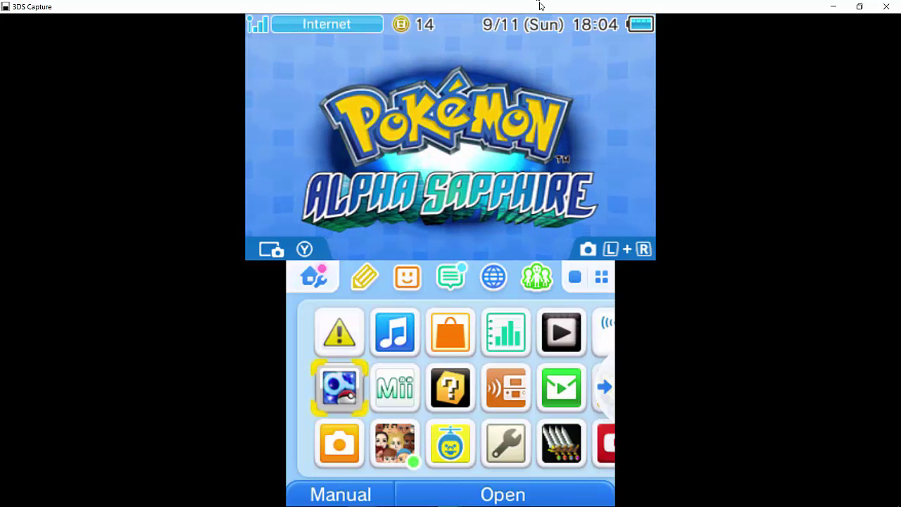
{"action": "left_click_drag", "start_coordinate": [541, 7], "coordinate": [2, 166]}
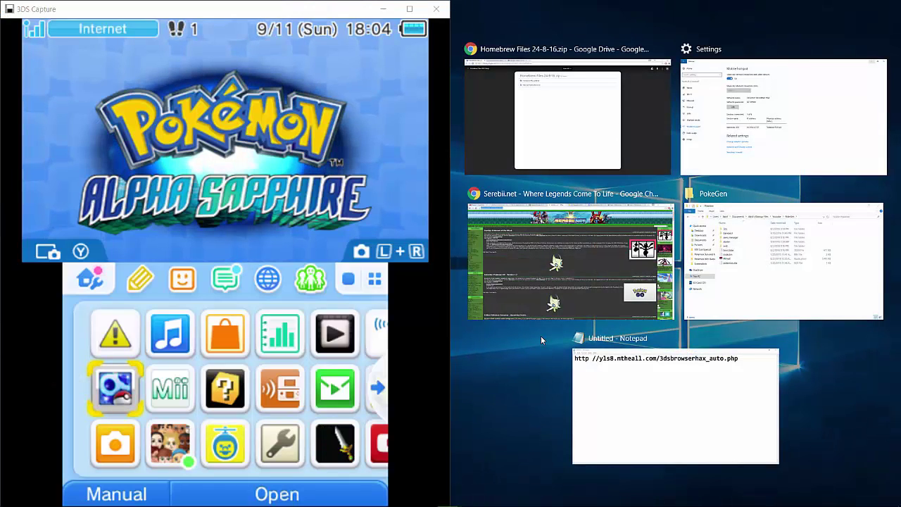
{"action": "left_click", "coordinate": [629, 106]}
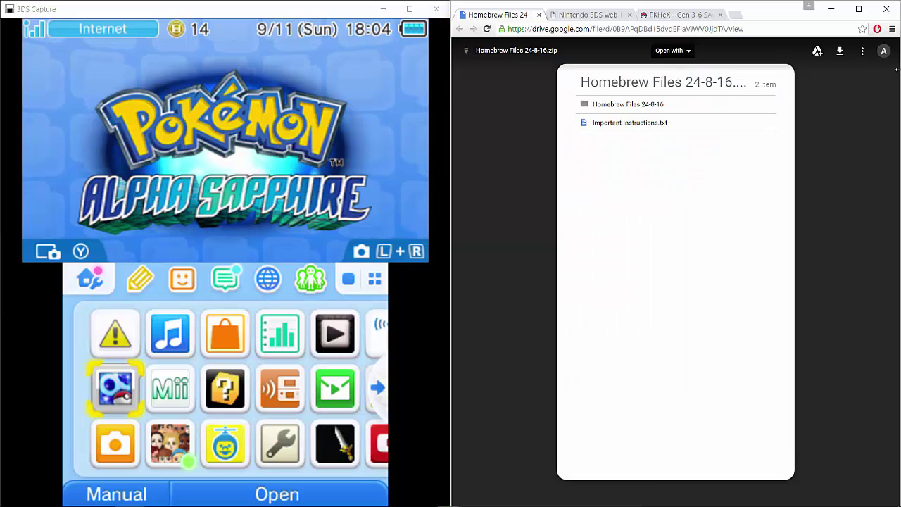
{"action": "left_click", "coordinate": [590, 14]}
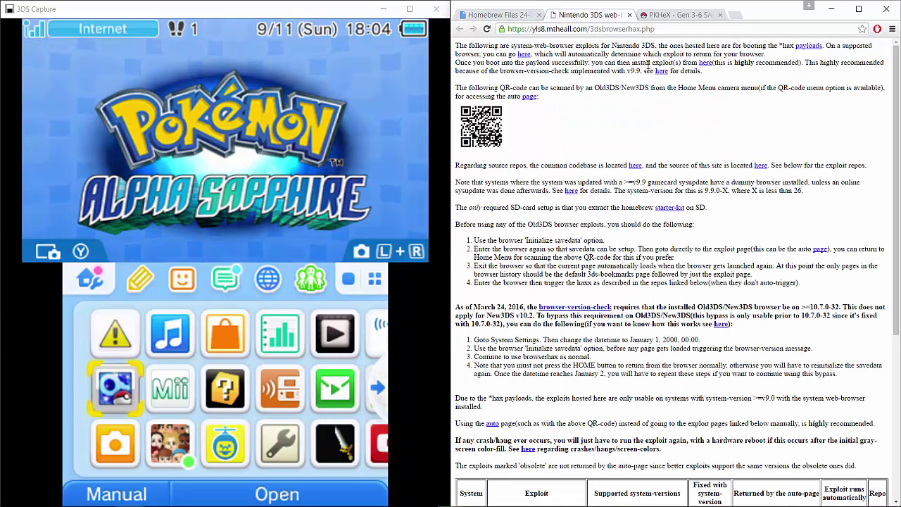